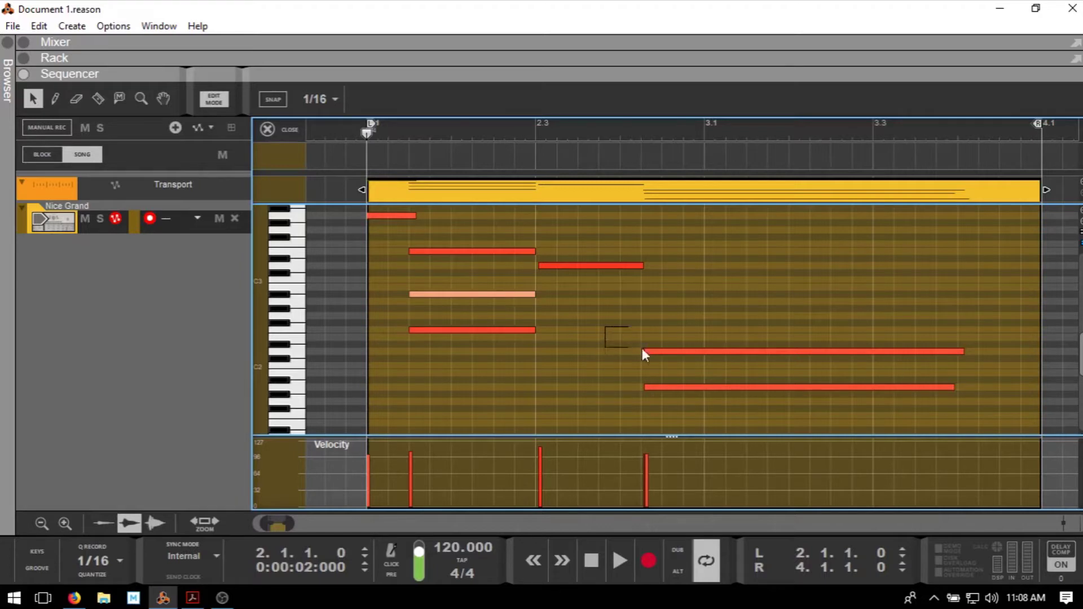
Select the two long low notes and shift them by semitones with a drag and arrow keys
{"action": "left_click_drag", "start_coordinate": [643, 348], "coordinate": [777, 403]}
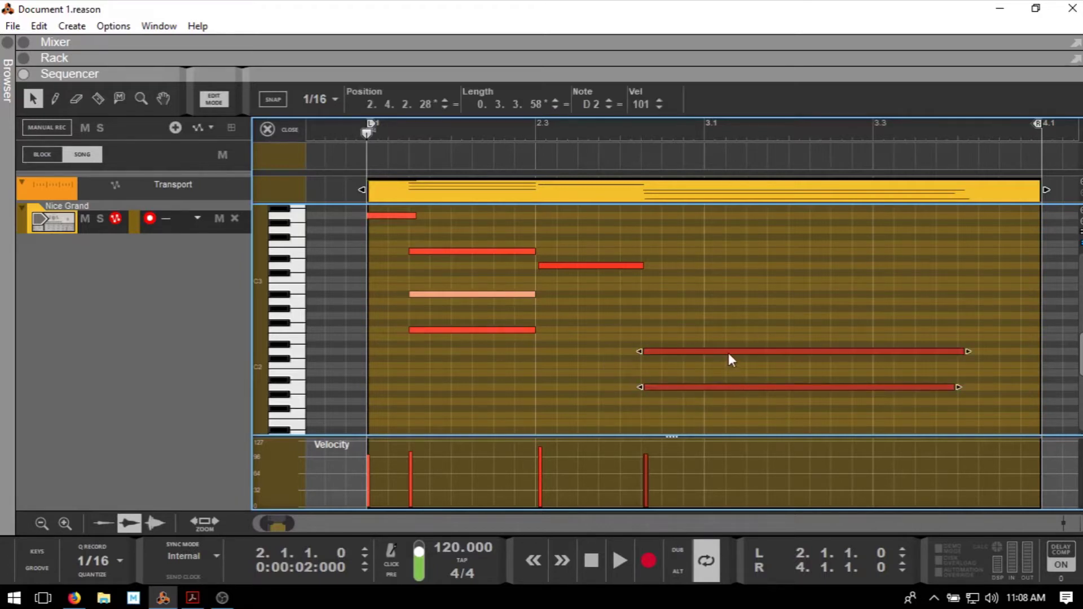
{"action": "left_click_drag", "start_coordinate": [727, 347], "coordinate": [728, 354]}
{"action": "key", "text": "Up"}
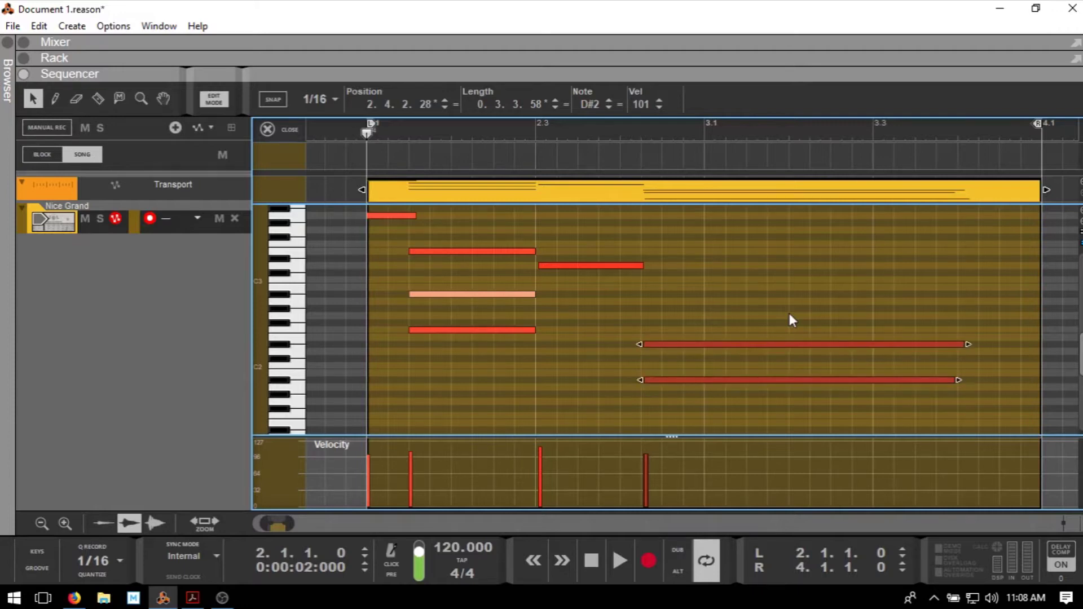
{"action": "key", "text": "Down"}
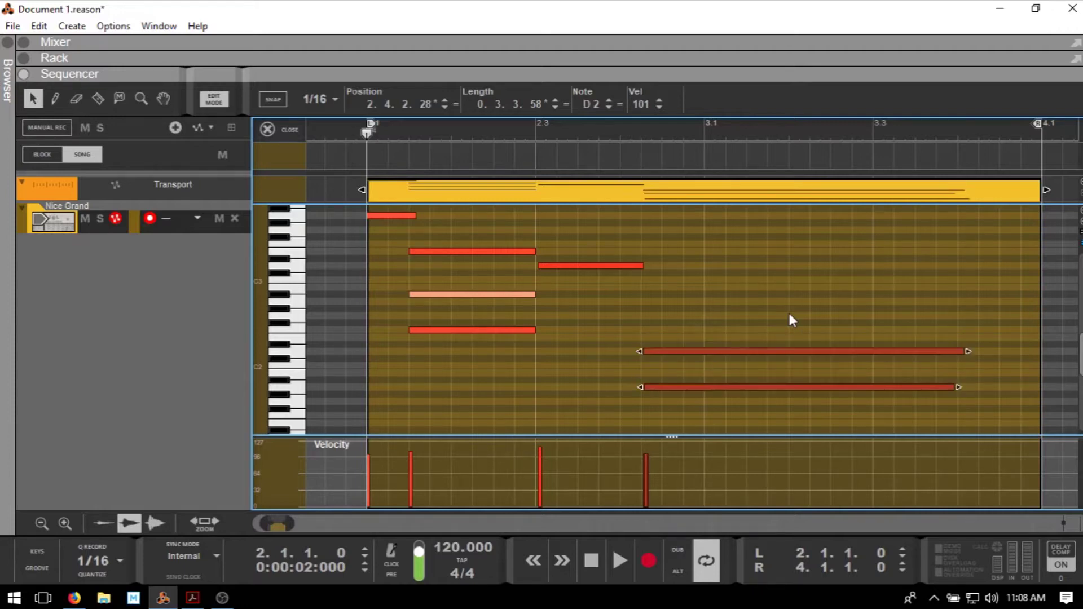
{"action": "key", "text": "Down"}
{"action": "key", "text": "Down"}
{"action": "key", "text": "Up"}
{"action": "key", "text": "Up"}
Reselect the two long notes and step their pitch up to E2 and back to D2 in the inspector
{"action": "left_click", "coordinate": [570, 374]}
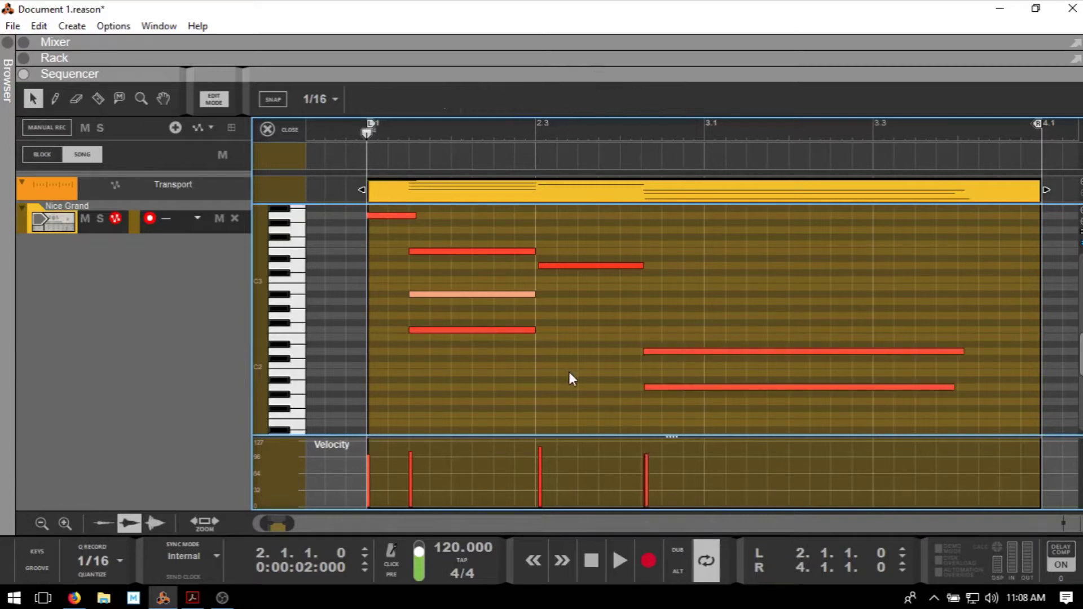
{"action": "left_click", "coordinate": [702, 352]}
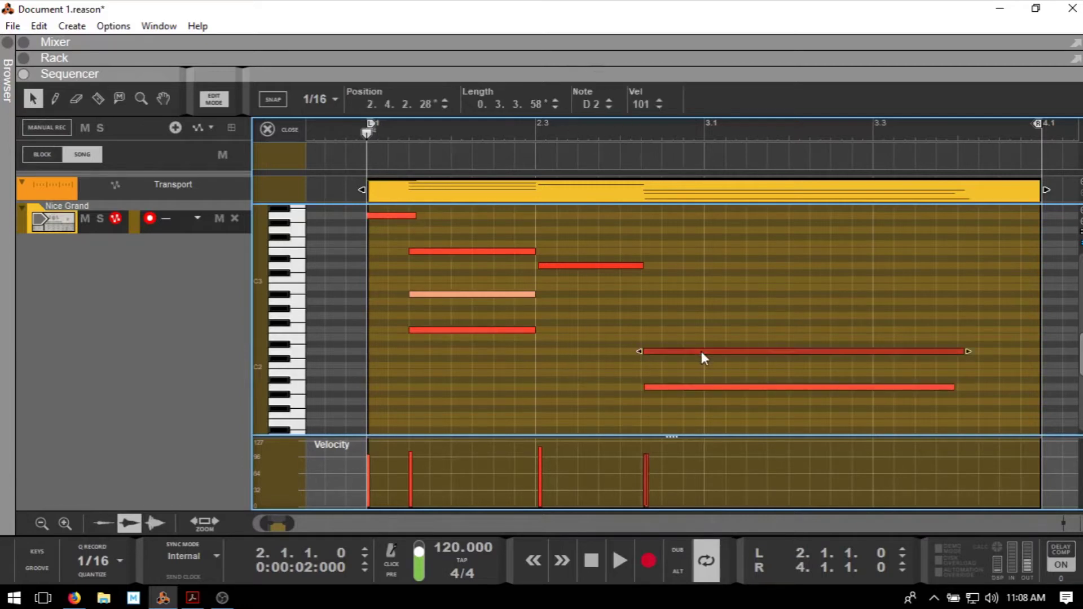
{"action": "left_click", "coordinate": [758, 388], "text": "shift"}
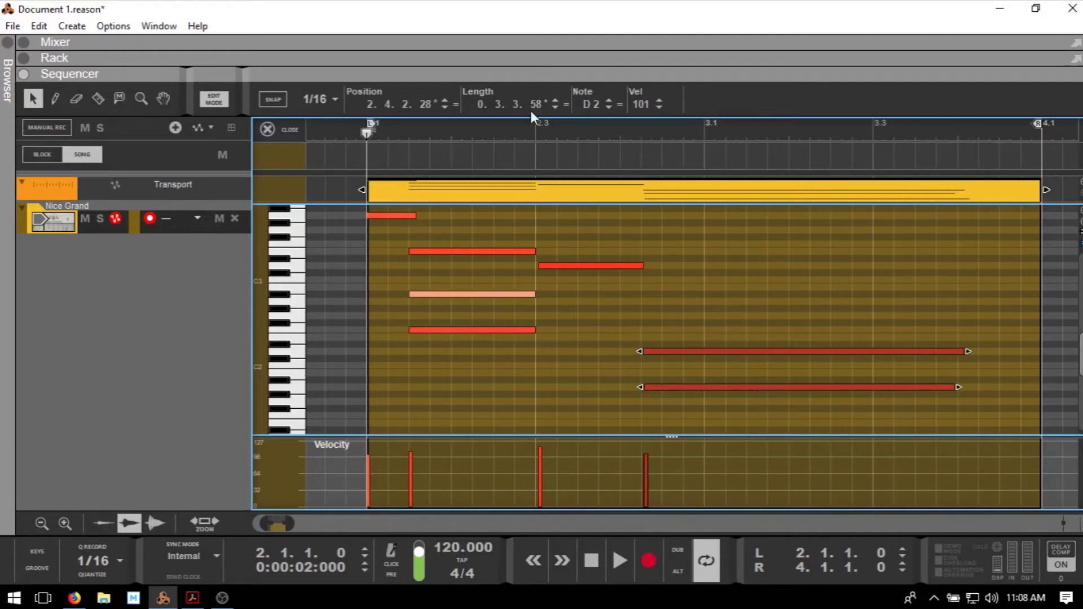
{"action": "left_click", "coordinate": [608, 99]}
{"action": "left_click", "coordinate": [608, 99]}
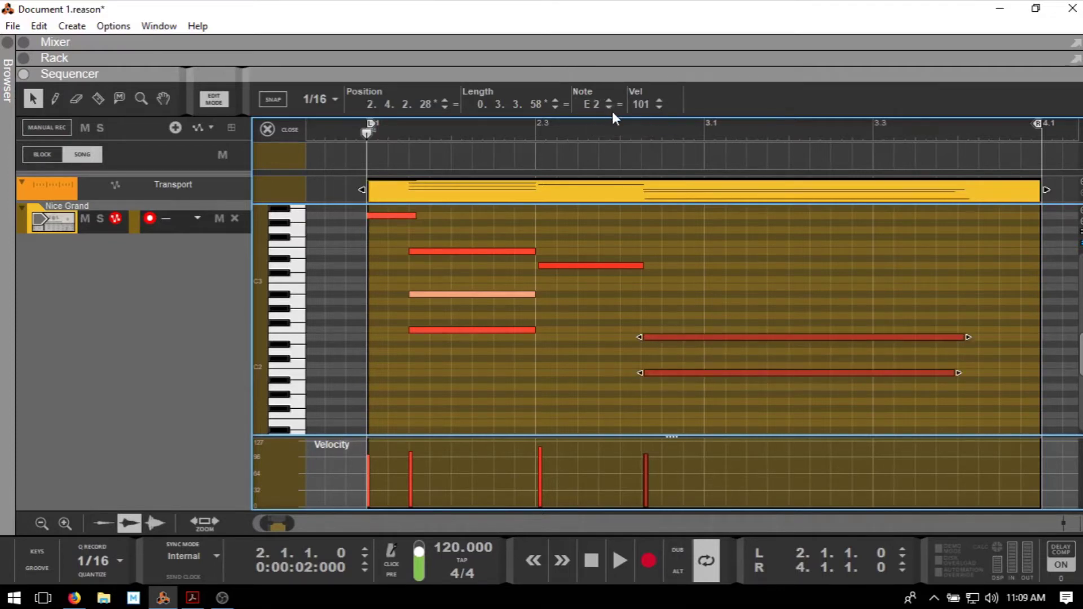
{"action": "left_click", "coordinate": [610, 108]}
{"action": "left_click", "coordinate": [609, 108]}
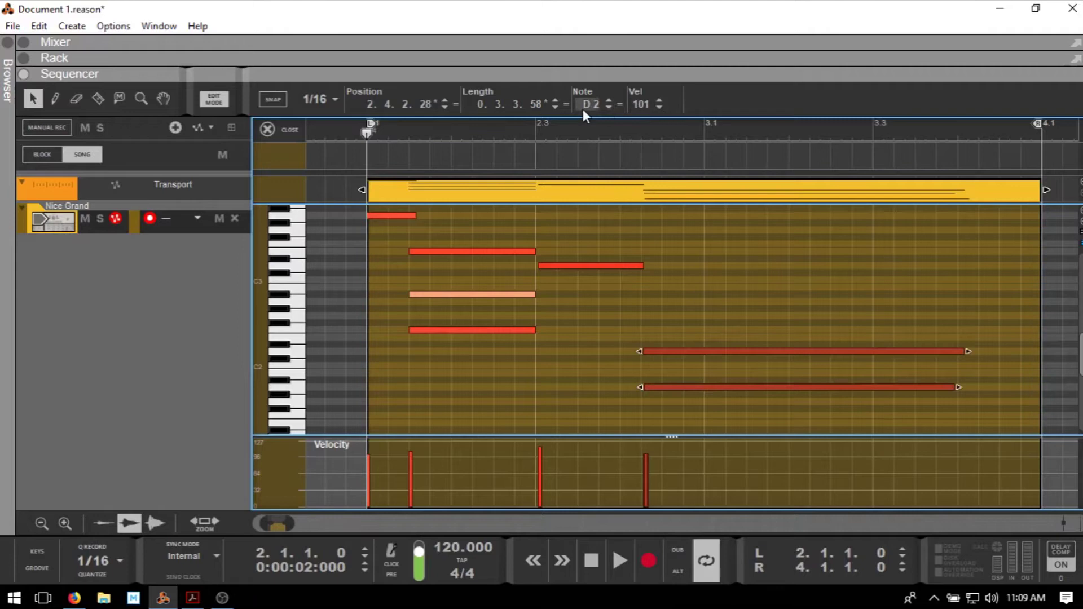
{"action": "double_click", "coordinate": [588, 105]}
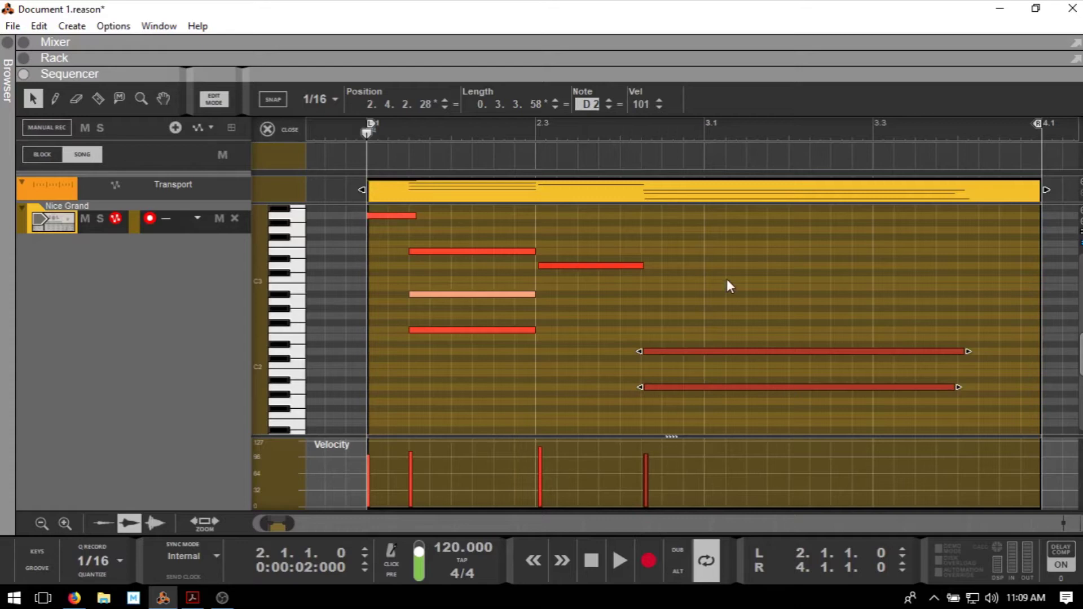
Select all seven notes, show the Tool Window's Pitch Transpose at 12 semitones, and play
{"action": "left_click", "coordinate": [586, 374]}
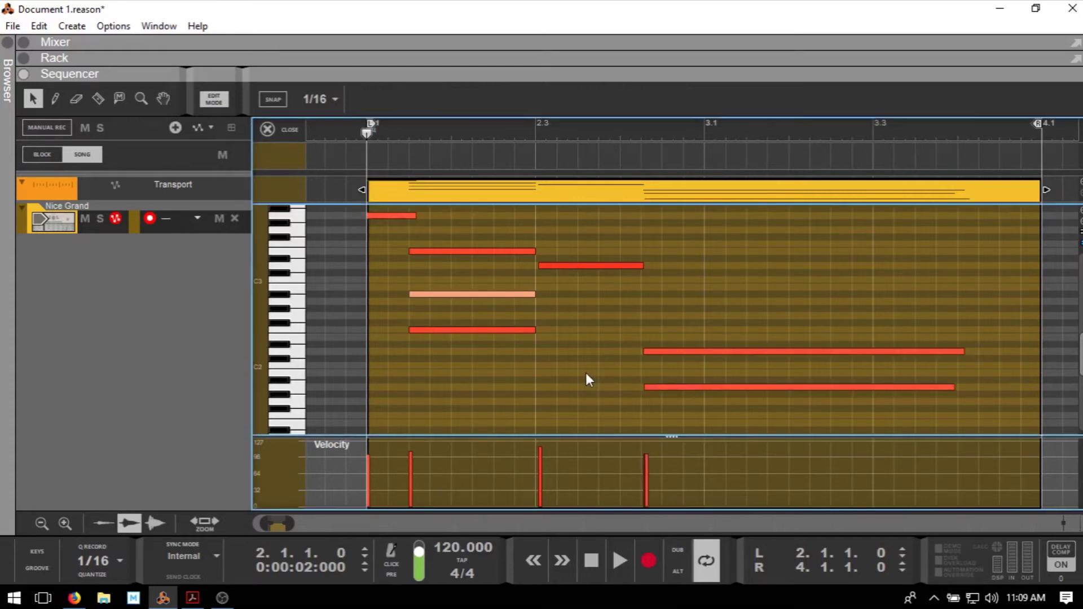
{"action": "key", "text": "ctrl+a"}
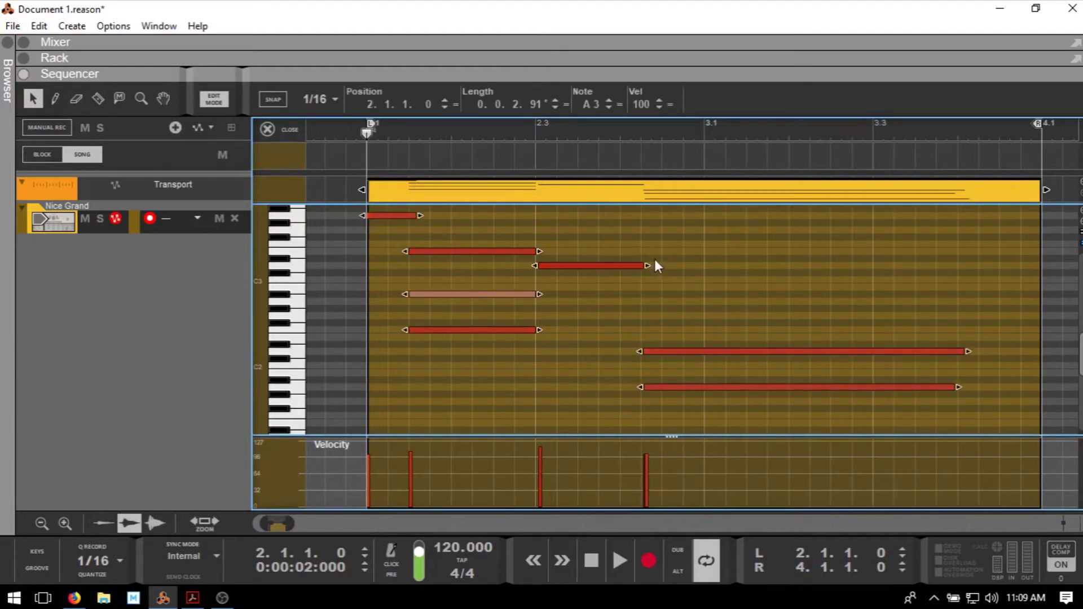
{"action": "key", "text": "F8"}
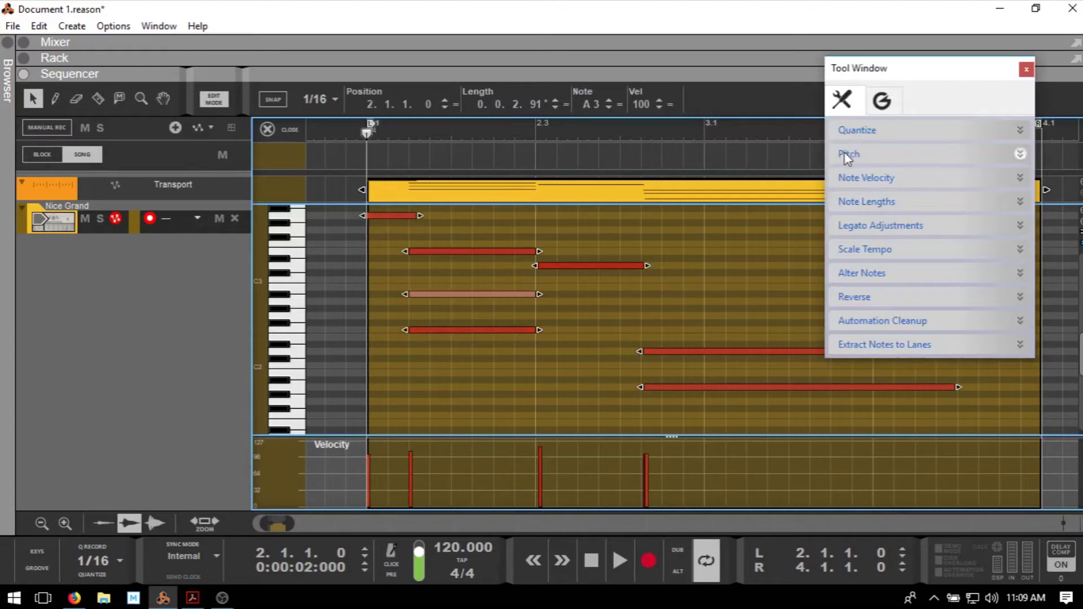
{"action": "left_click", "coordinate": [1021, 154]}
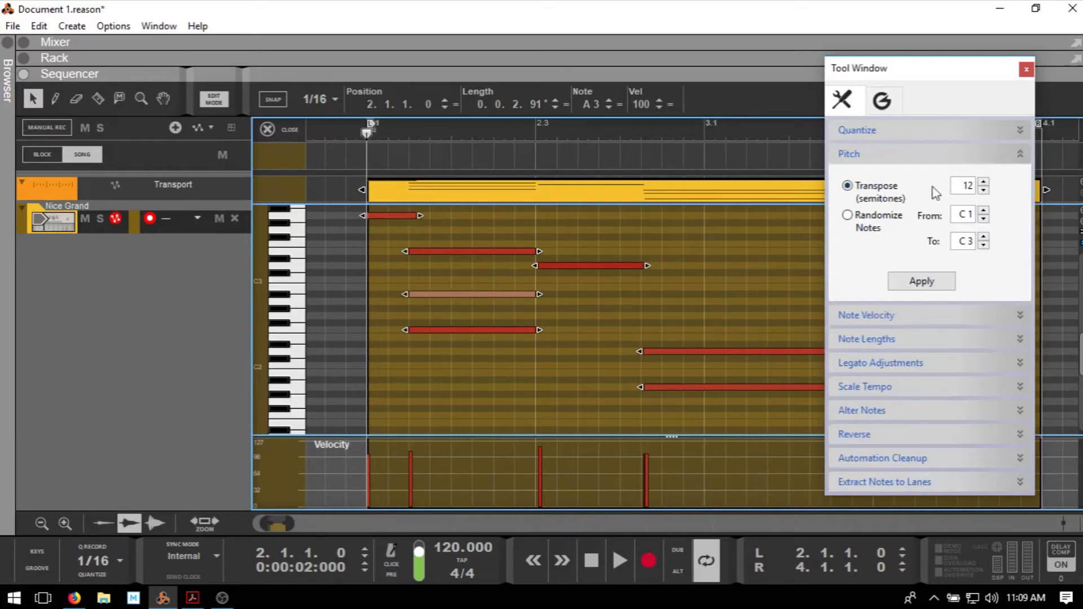
{"action": "double_click", "coordinate": [963, 187]}
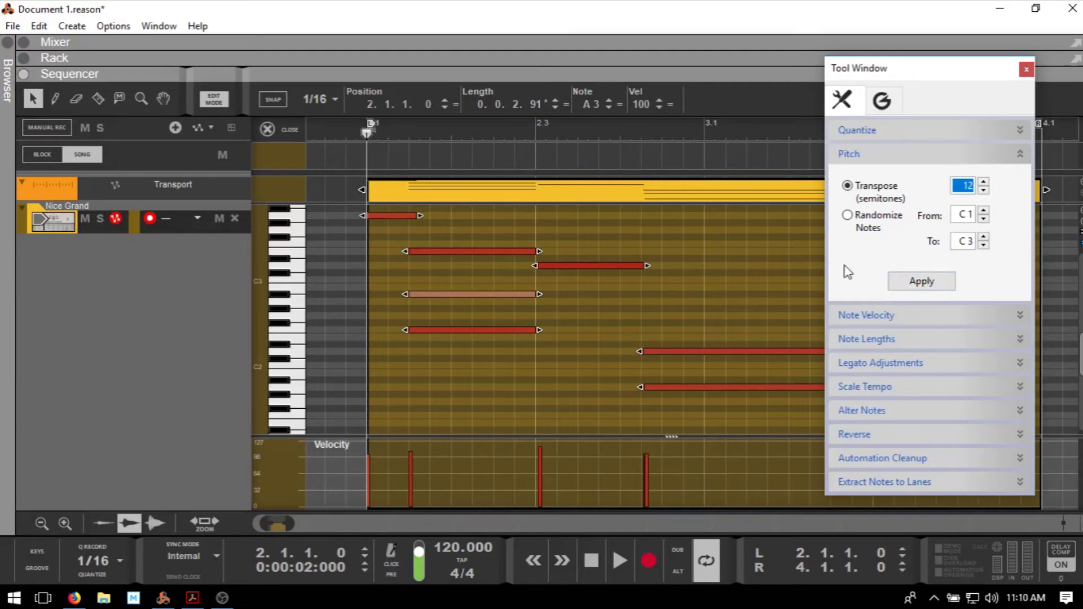
{"action": "key", "text": "space"}
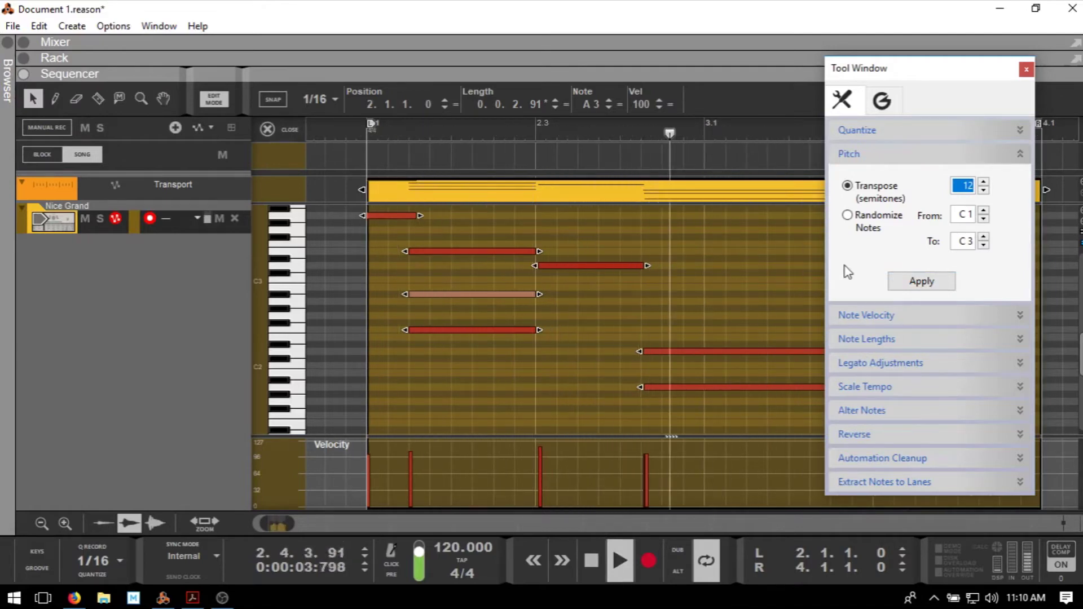
Apply the +12 semitone transpose to all seven notes and play them an octave higher
{"action": "key", "text": "space"}
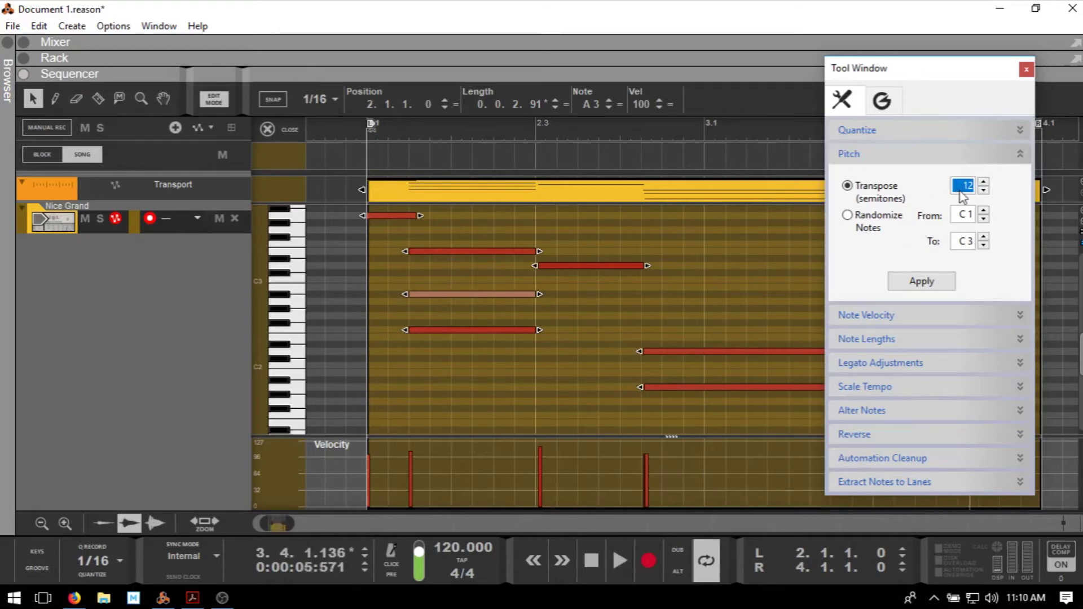
{"action": "left_click", "coordinate": [924, 287]}
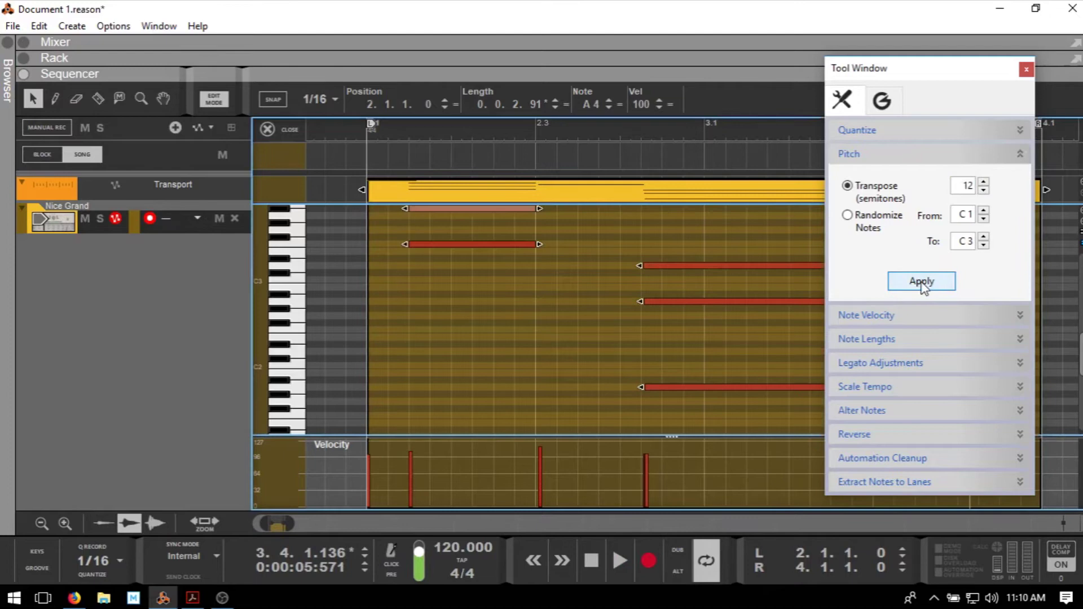
{"action": "key", "text": "space"}
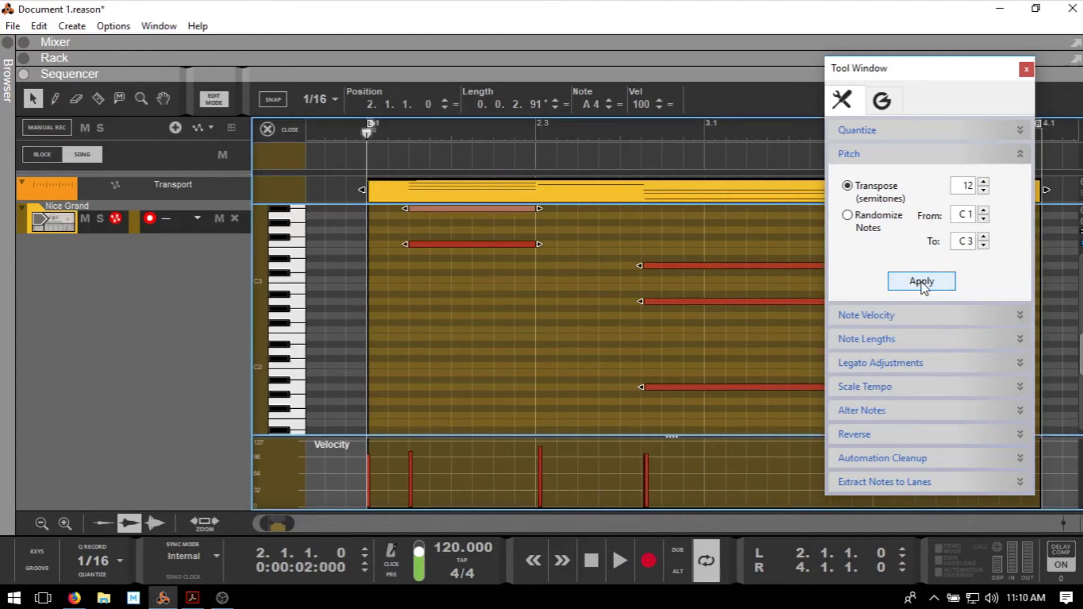
{"action": "key", "text": "space"}
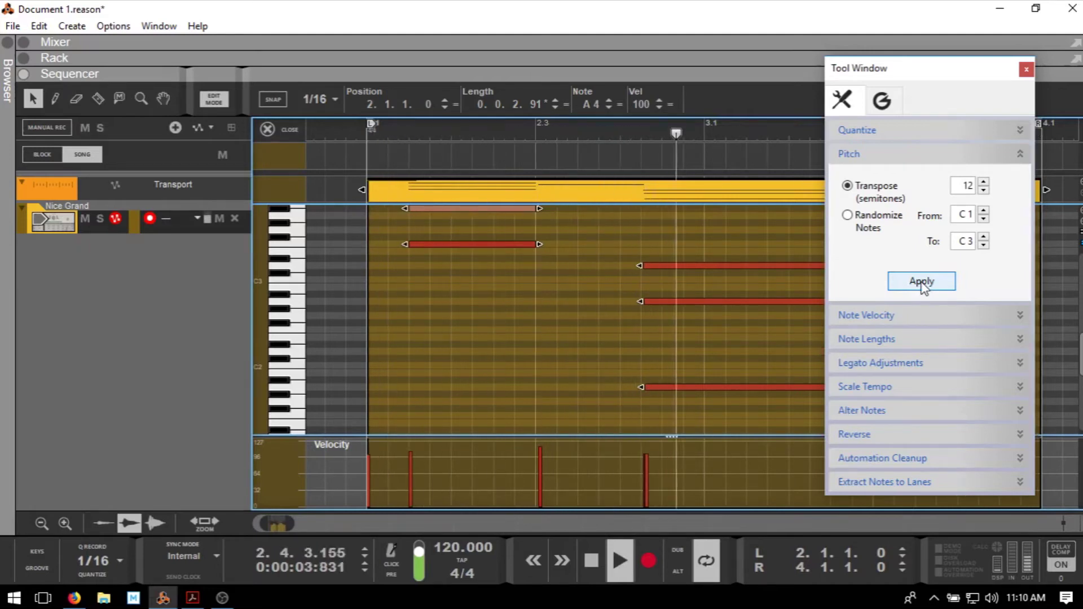
Undo the octave-up transpose and return from note editing to the arrangement
{"action": "key", "text": "space"}
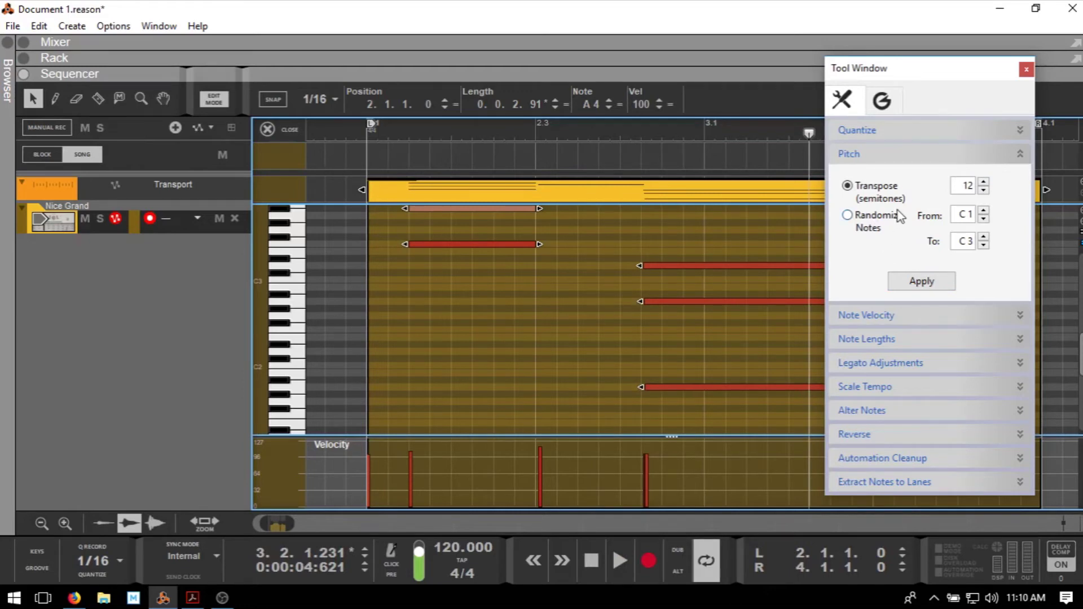
{"action": "key", "text": "ctrl+z"}
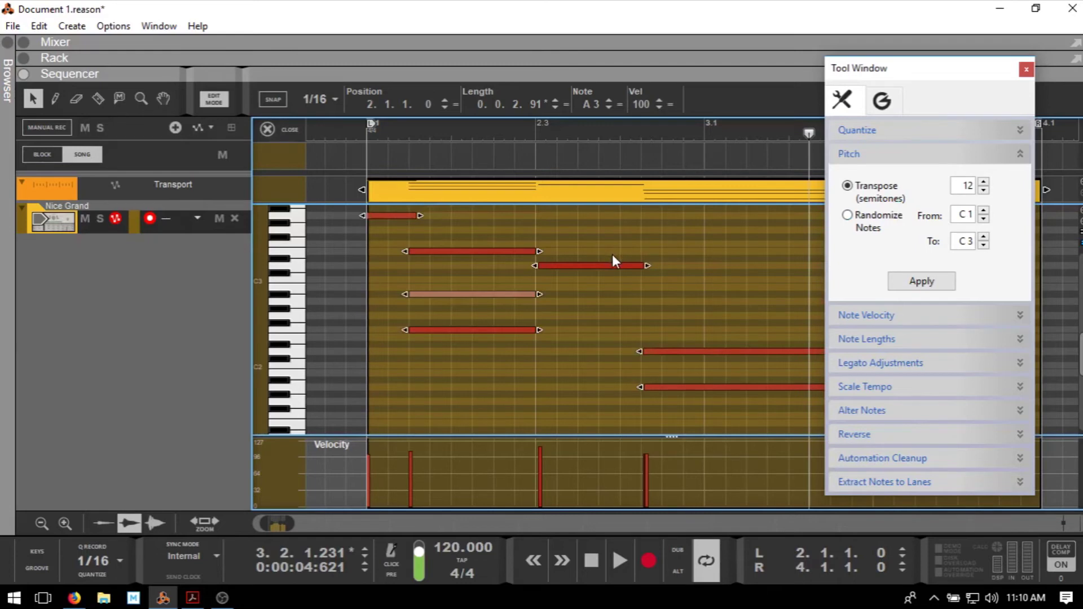
{"action": "key", "text": "ctrl+e"}
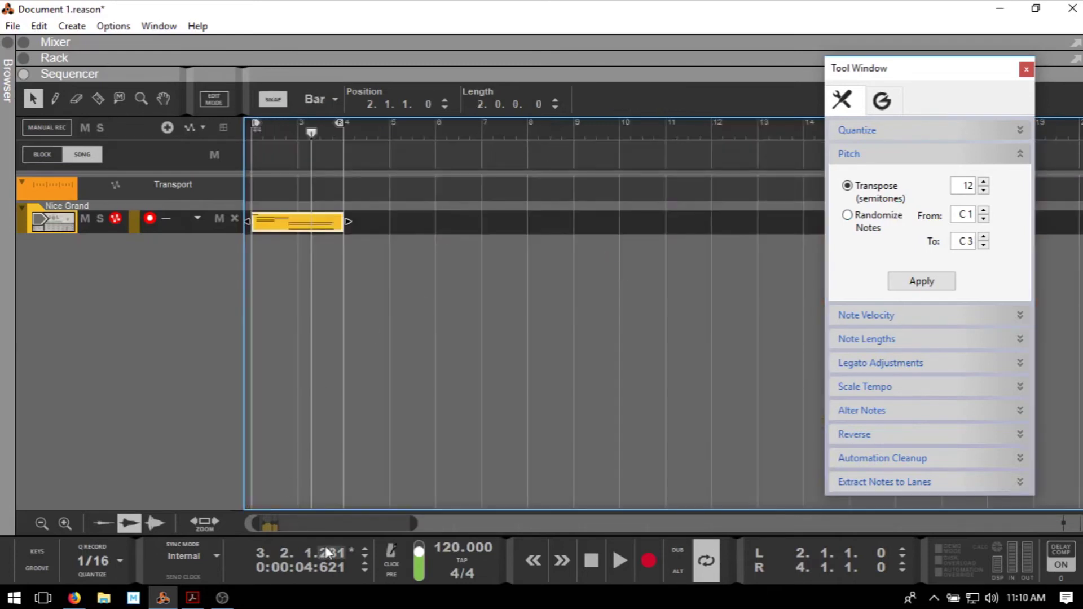
Deselect the clip and play the arrangement from bar 2
{"action": "left_click_drag", "start_coordinate": [334, 524], "coordinate": [324, 524]}
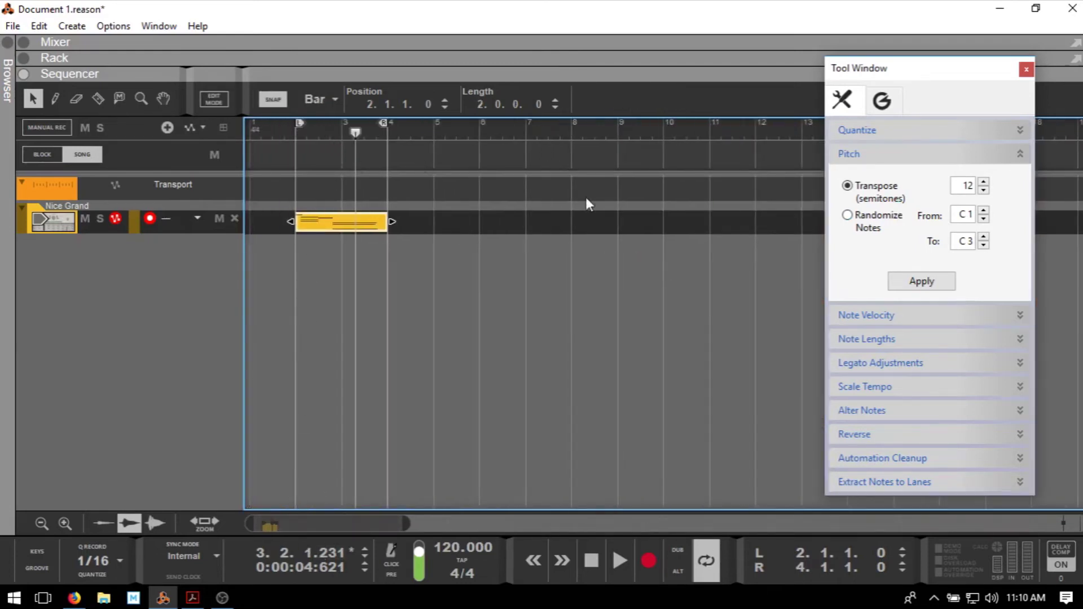
{"action": "left_click", "coordinate": [460, 291]}
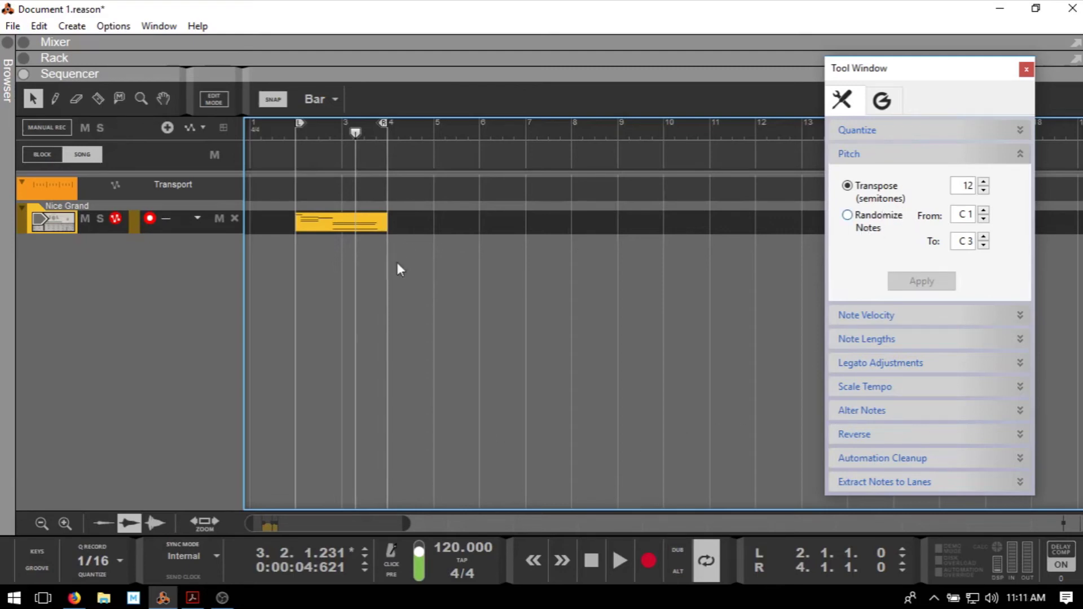
{"action": "key", "text": "KP_0"}
{"action": "key", "text": "space"}
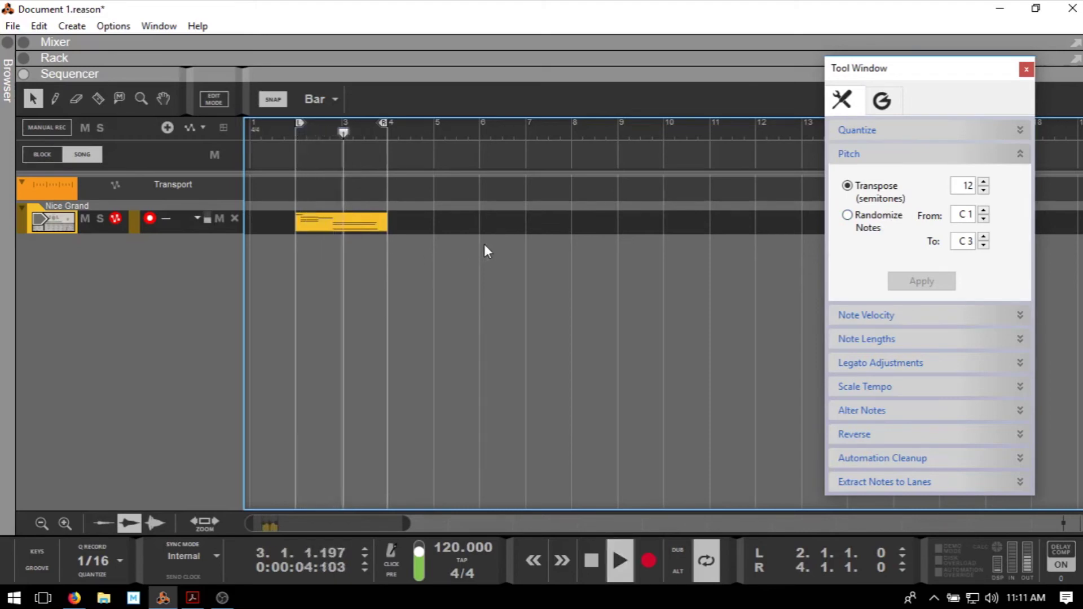
{"action": "key", "text": "space"}
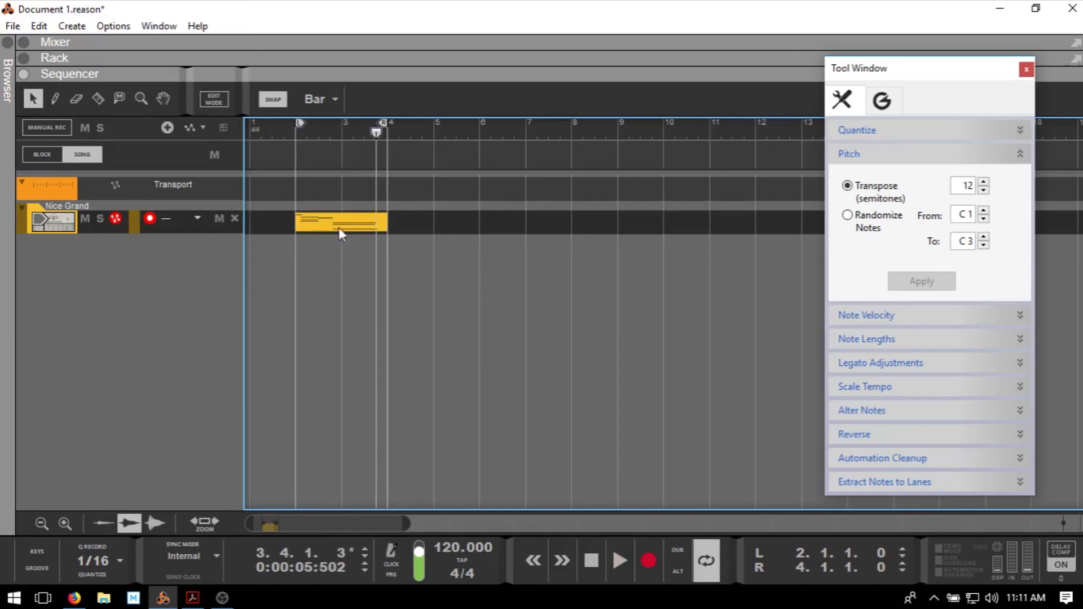
Apply the +12 semitone transpose to the whole Nice Grand clip and play it from bar 2
{"action": "left_click", "coordinate": [339, 228]}
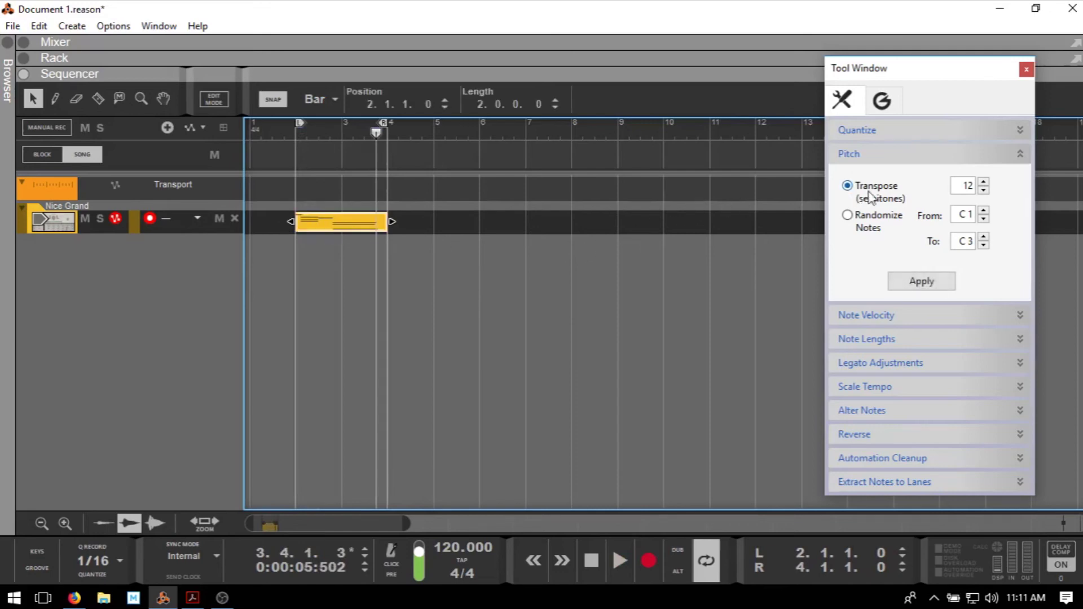
{"action": "left_click", "coordinate": [916, 280]}
{"action": "key", "text": "KP_0"}
{"action": "key", "text": "space"}
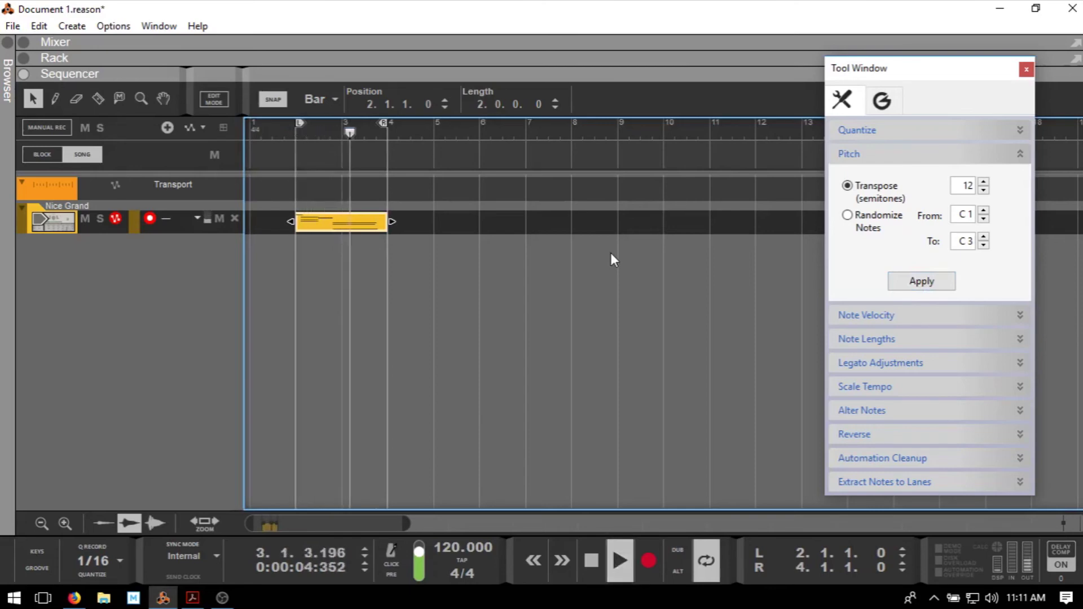
{"action": "key", "text": "space"}
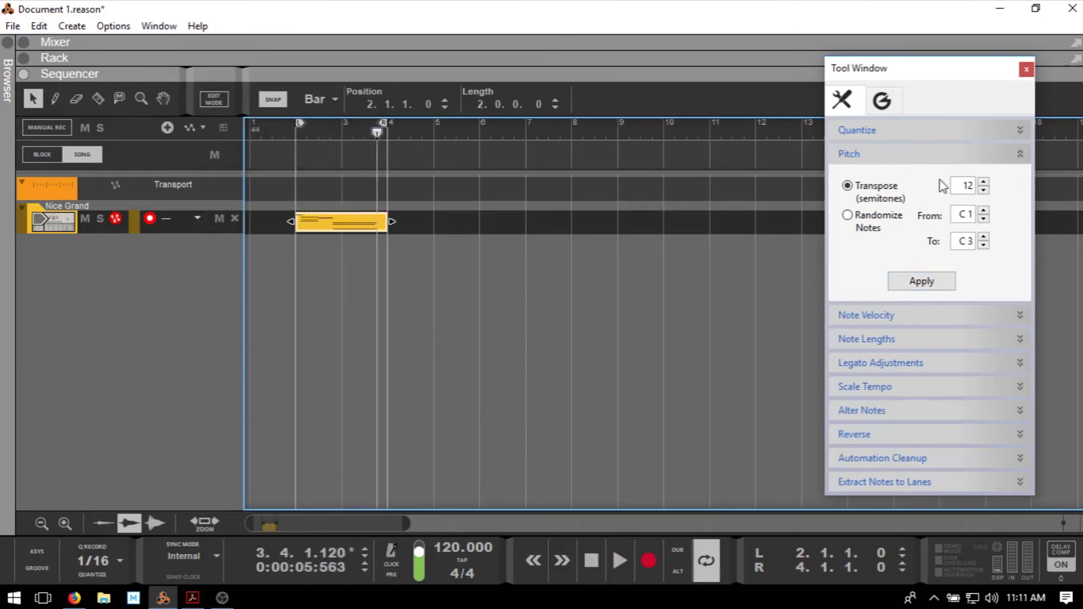
Apply a -12 semitone transpose to the Nice Grand clip and play it from bar 2
{"action": "left_click", "coordinate": [965, 186]}
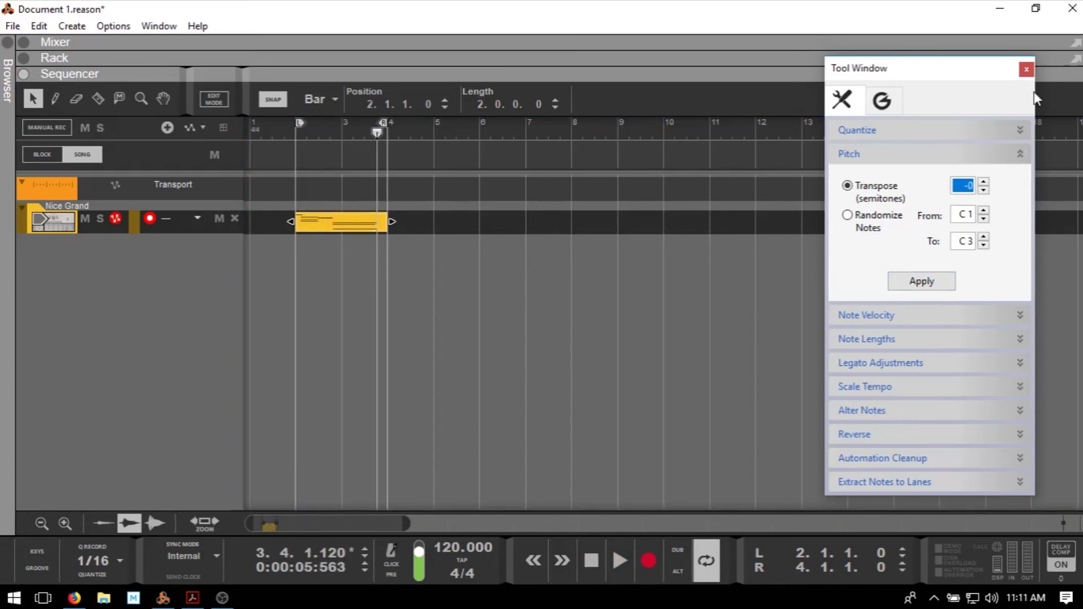
{"action": "type", "text": "-12"}
{"action": "left_click", "coordinate": [924, 284]}
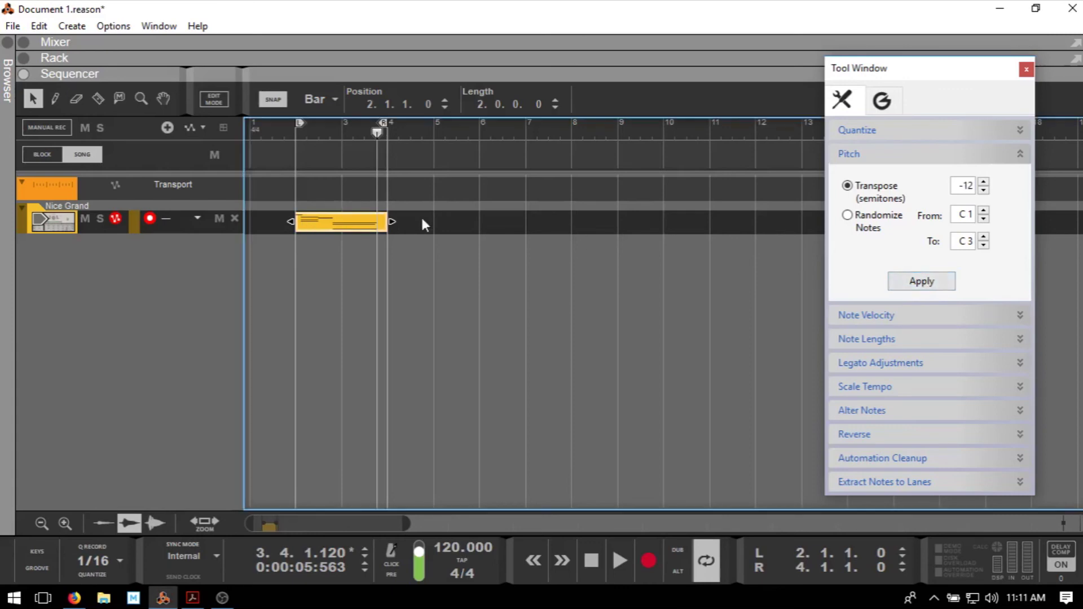
{"action": "key", "text": "KP_0"}
{"action": "key", "text": "space"}
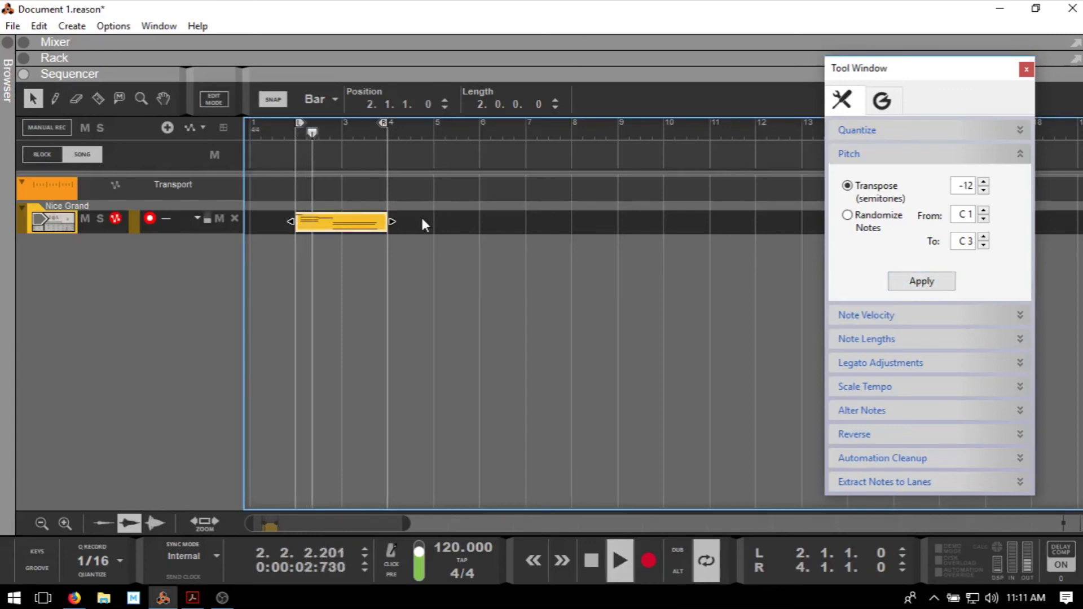
{"action": "key", "text": "space"}
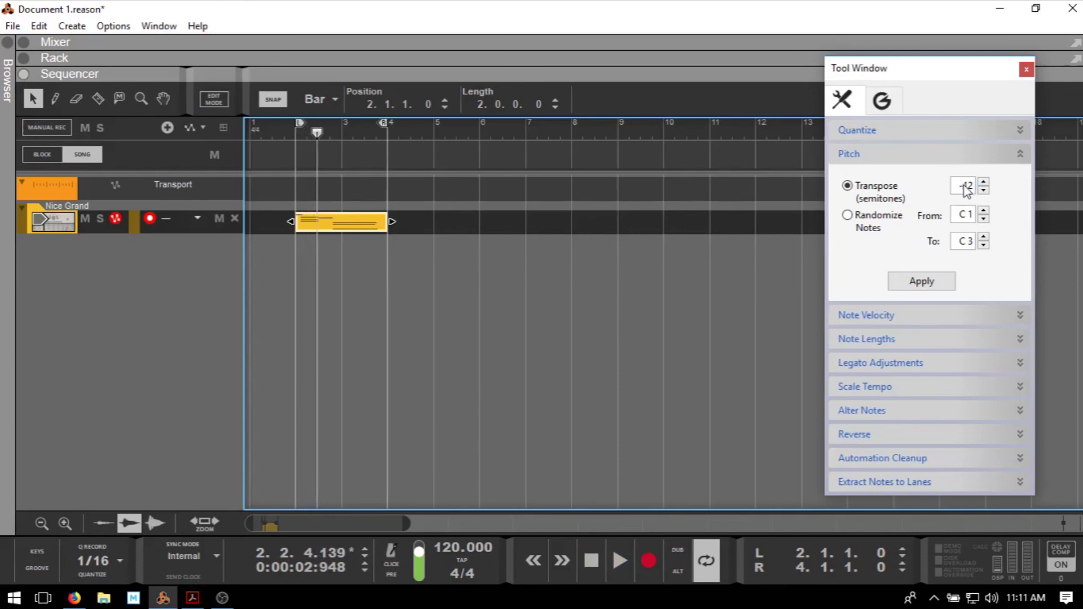
Apply the -12 semitone transpose a second time and play the clip again
{"action": "left_click", "coordinate": [922, 283]}
{"action": "key", "text": "space"}
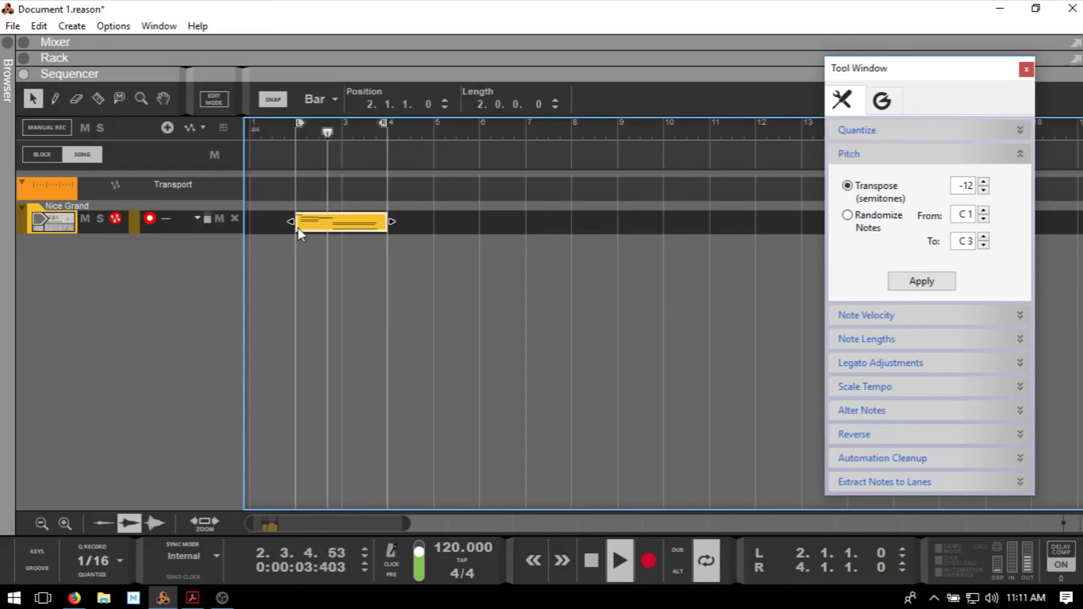
{"action": "key", "text": "space"}
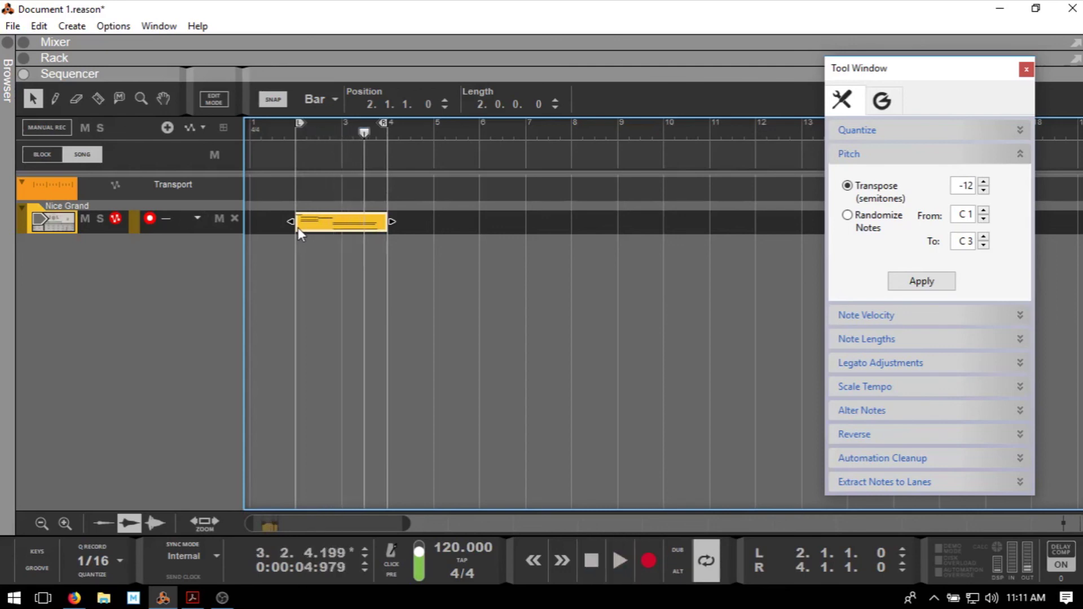